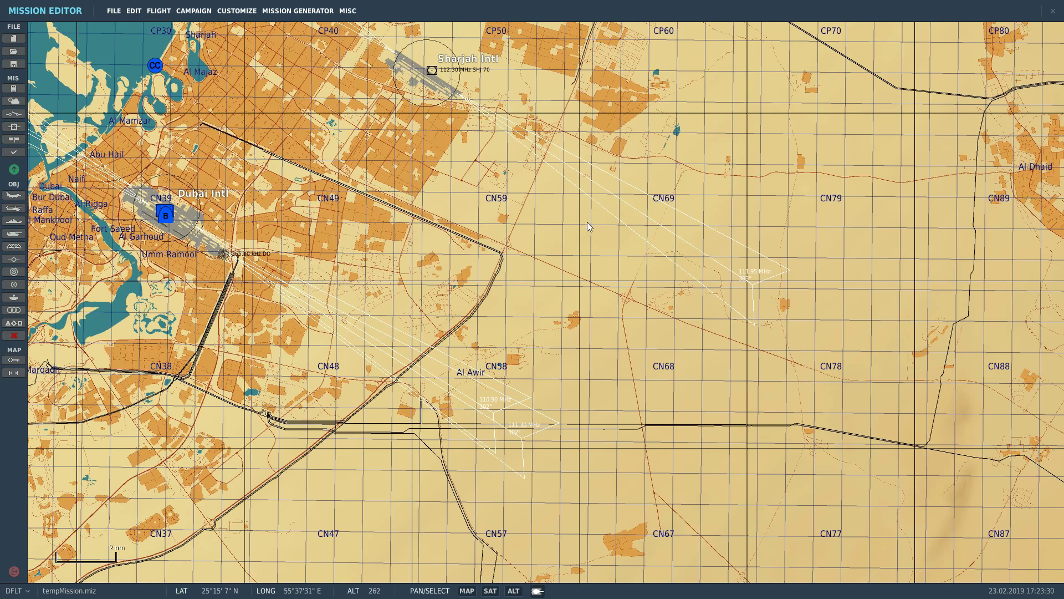
# Step: Place a new trigger zone with the default 9843 ft radius in grid square CN69
pyautogui.click(14, 284)
pyautogui.scroll(-2, 183, 306)
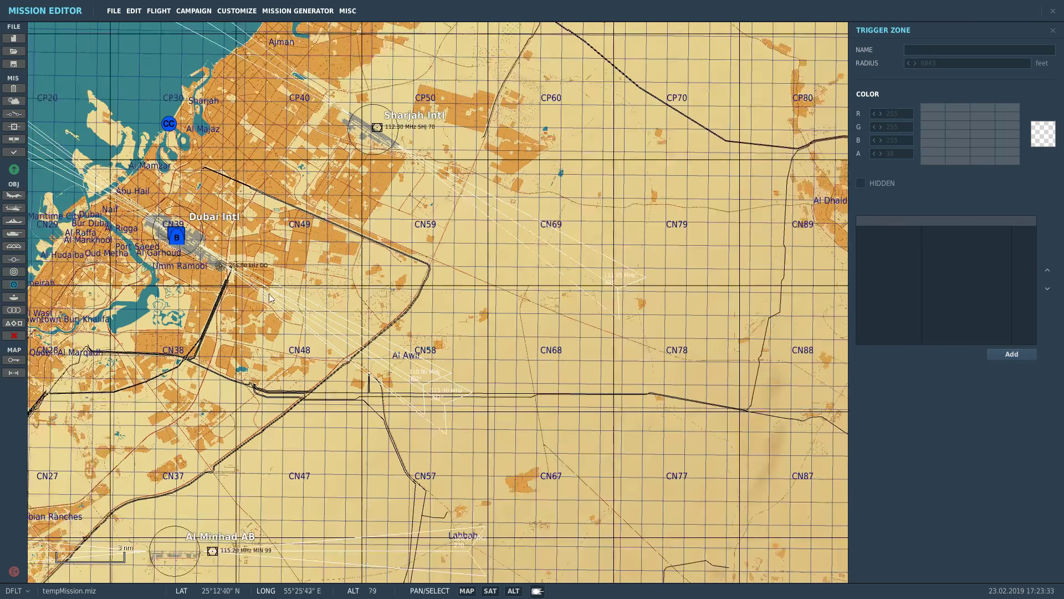
pyautogui.scroll(1, 663, 264)
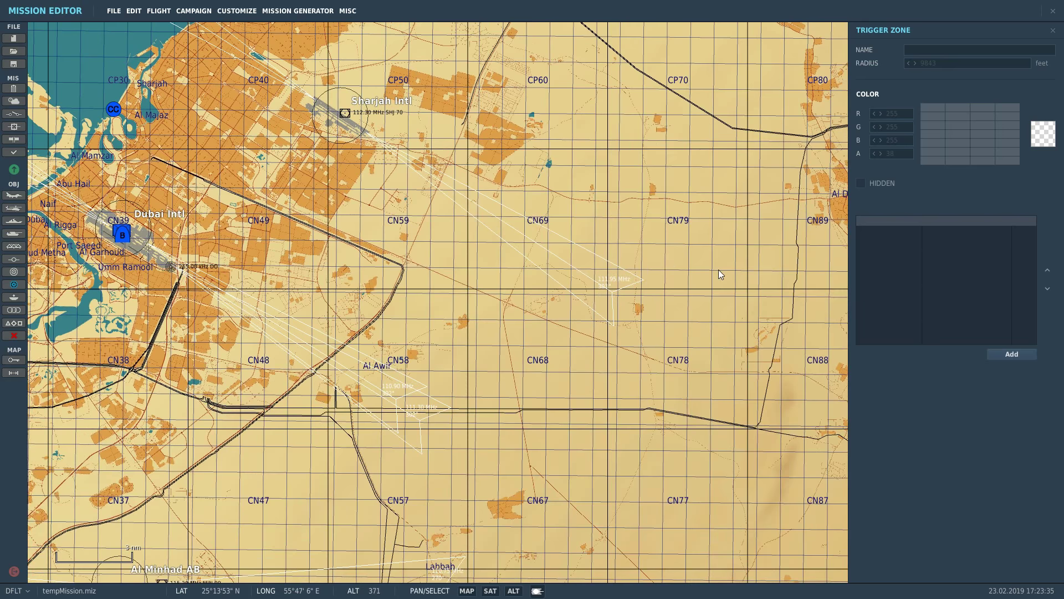
pyautogui.scroll(1, 632, 208)
pyautogui.scroll(2, 632, 208)
pyautogui.scroll(2, 549, 171)
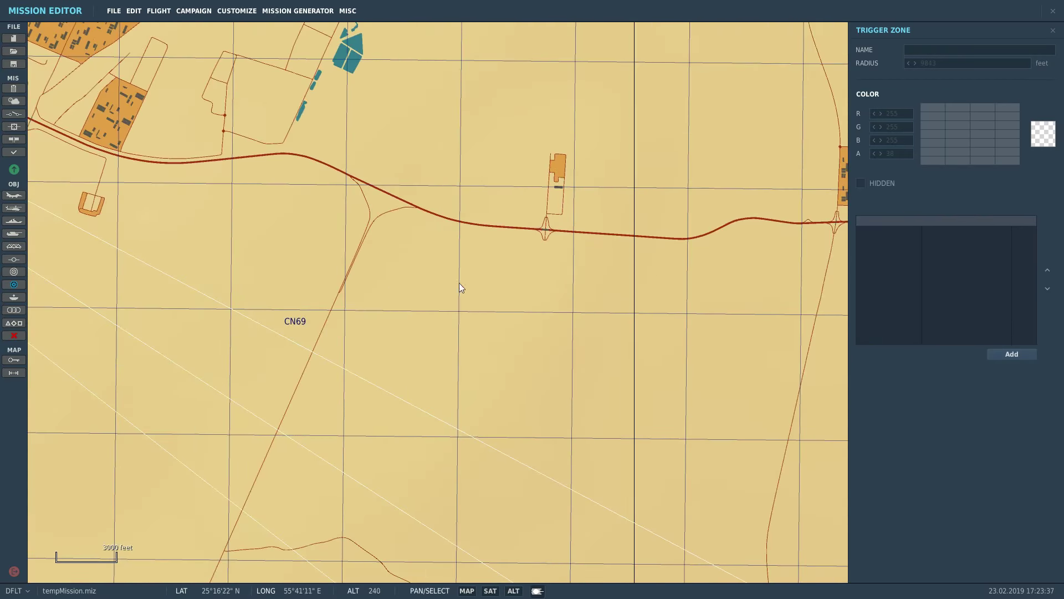
pyautogui.click(425, 265)
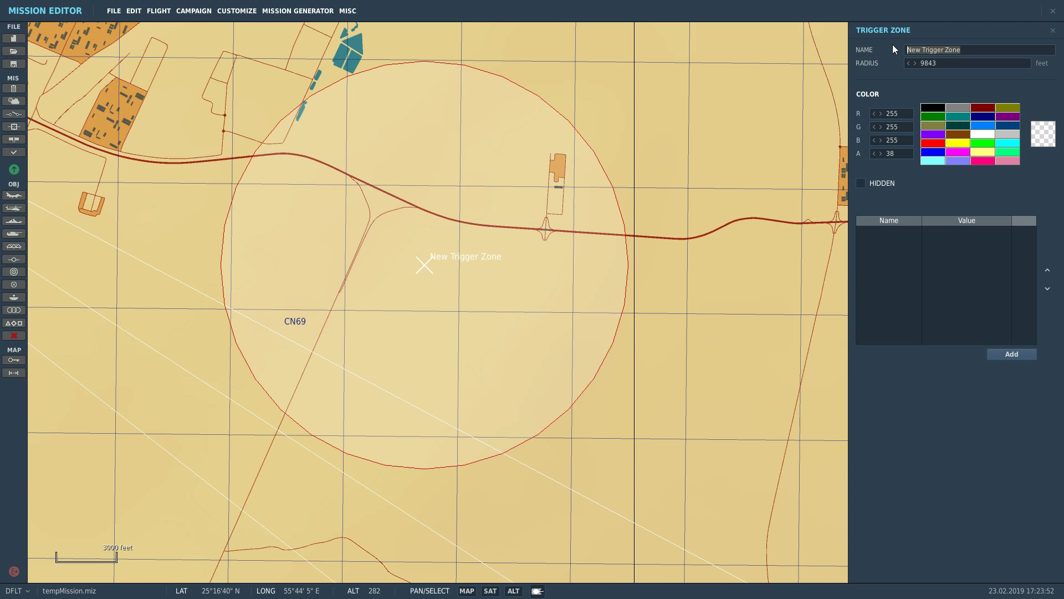
# Step: Rename the new trigger zone to 'Start Mission'
pyautogui.write('Start Mission')
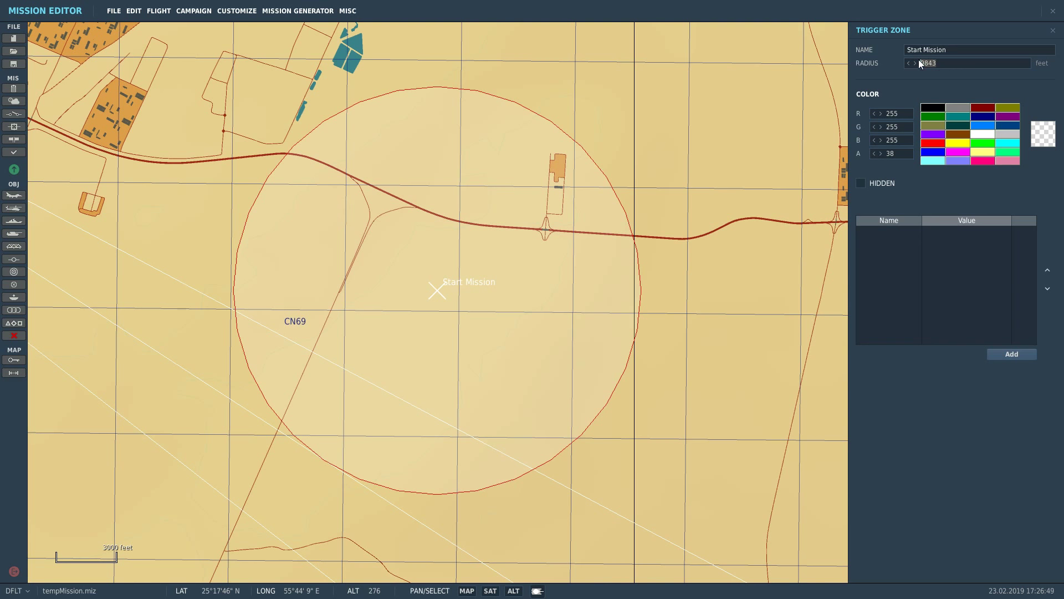
# Step: Set the zone radius to 6000 ft and check its diameter (about 1.97 nm) with the Tape tool
pyautogui.write('6000')
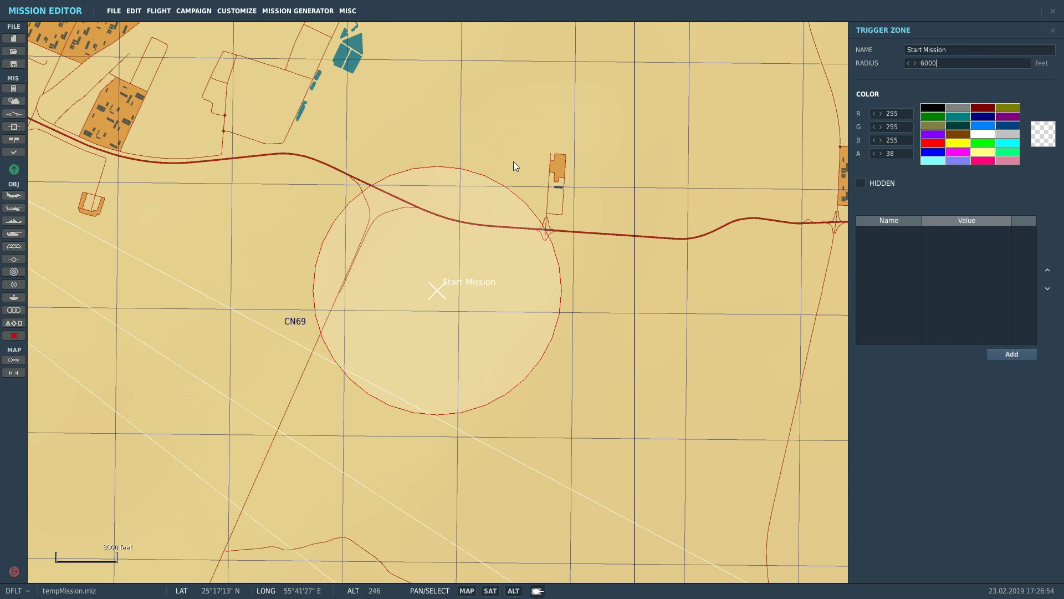
pyautogui.click(14, 372)
pyautogui.moveTo(372, 396)
pyautogui.mouseDown()
pyautogui.moveTo(492, 180)
pyautogui.moveTo(499, 185)
pyautogui.mouseUp()
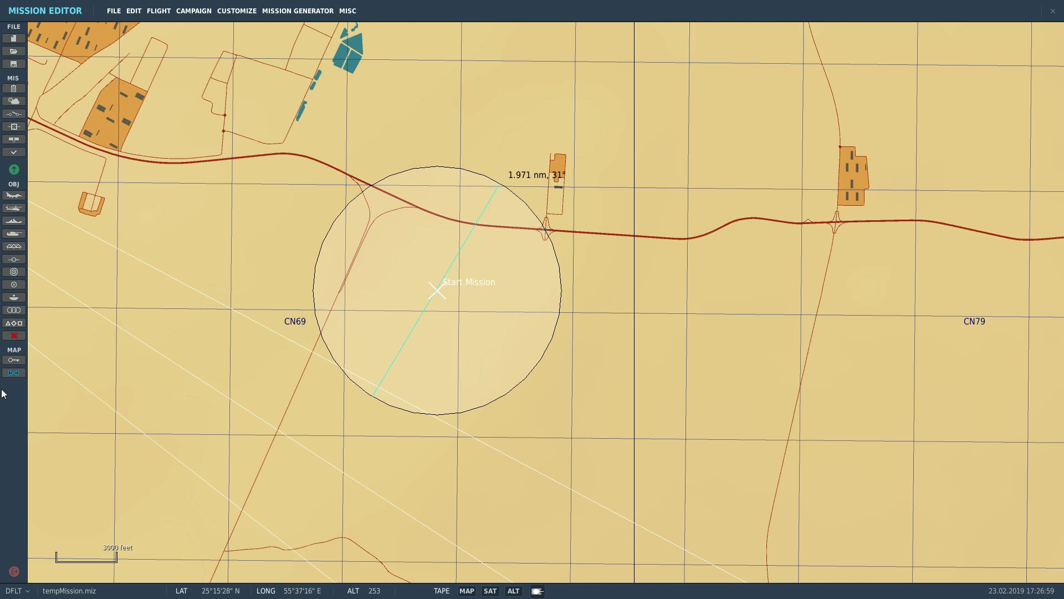
pyautogui.click(19, 374)
# Step: Colour the Start Mission zone blue (0, 128, 255), entering alpha 250 and then 38
pyautogui.click(438, 291)
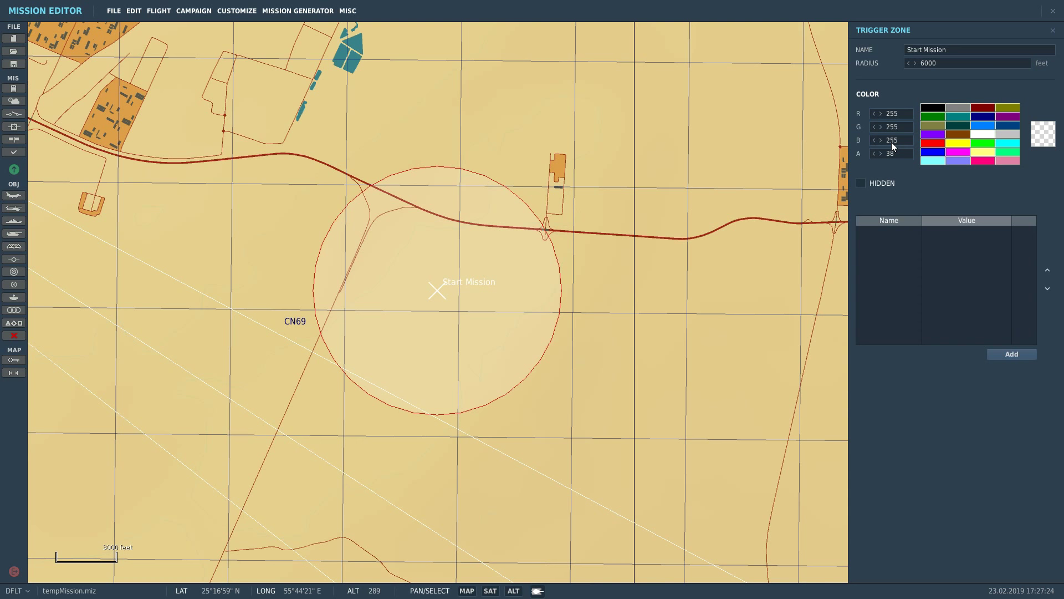
pyautogui.click(982, 127)
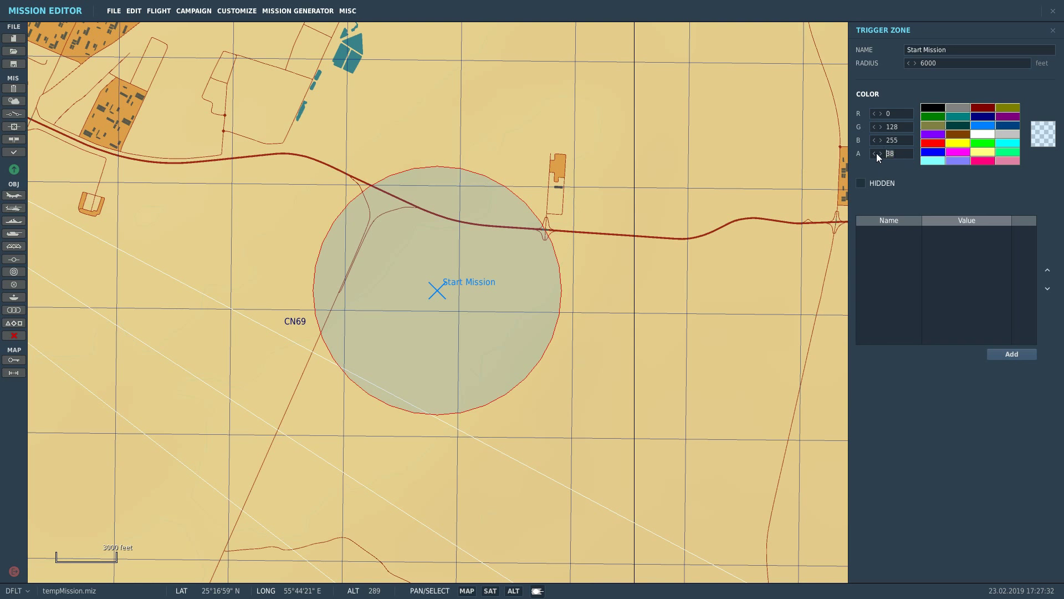
pyautogui.write('250')
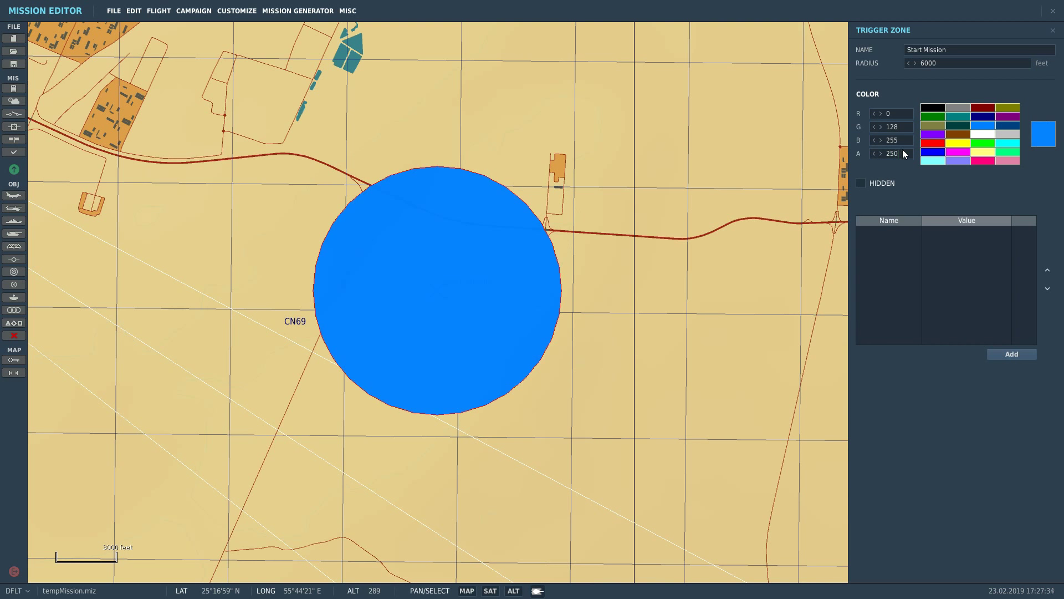
pyautogui.write('38')
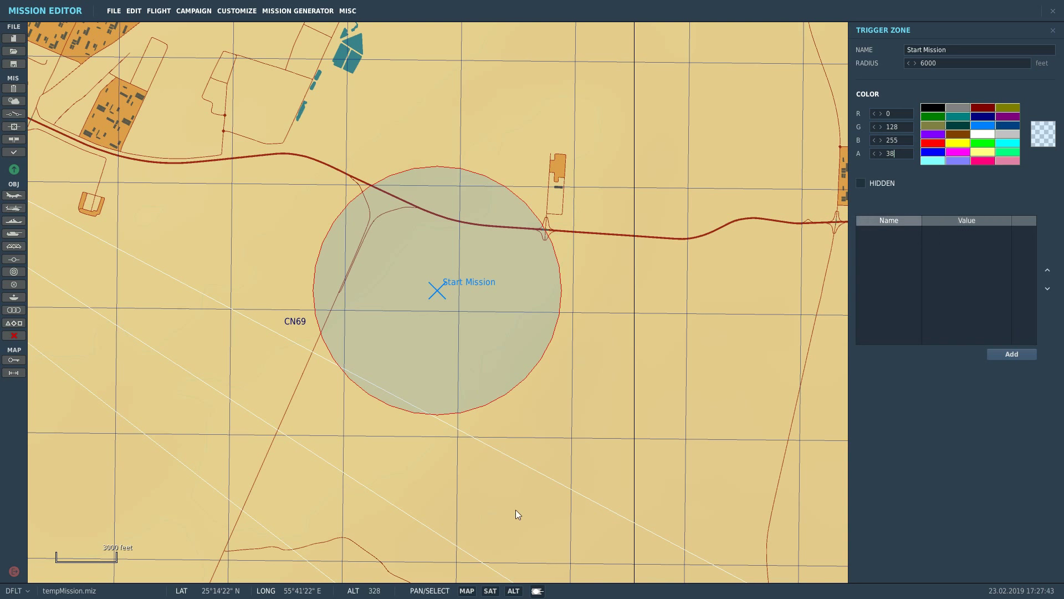
pyautogui.click(880, 182)
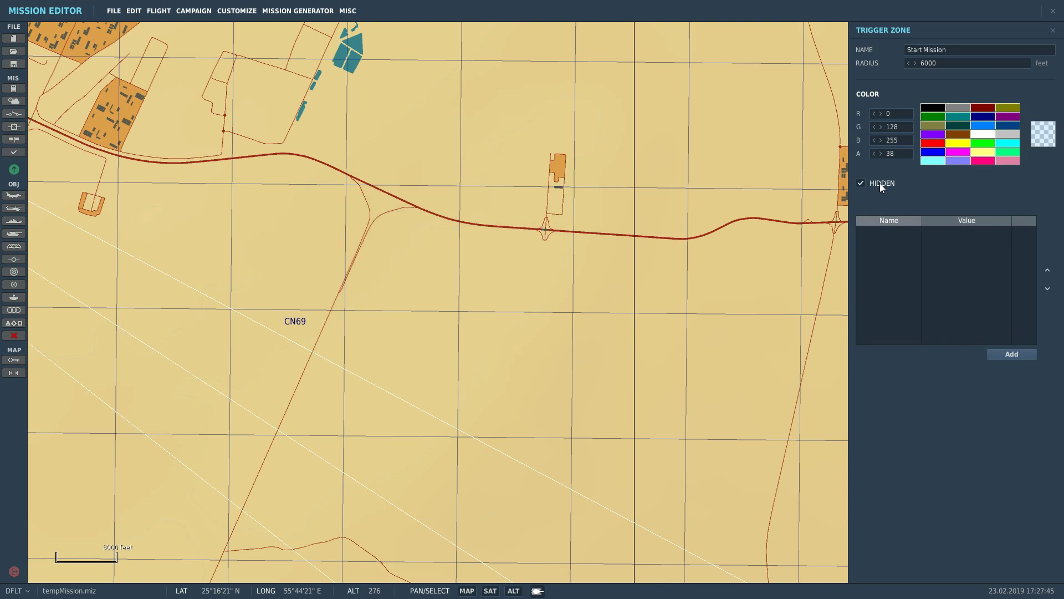
pyautogui.click(1053, 31)
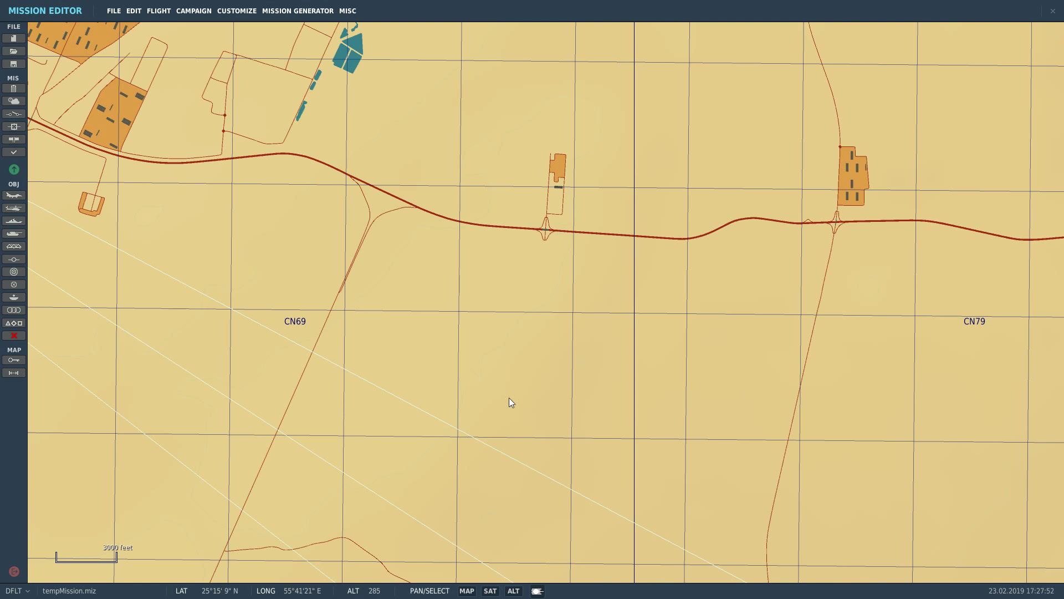
pyautogui.click(14, 310)
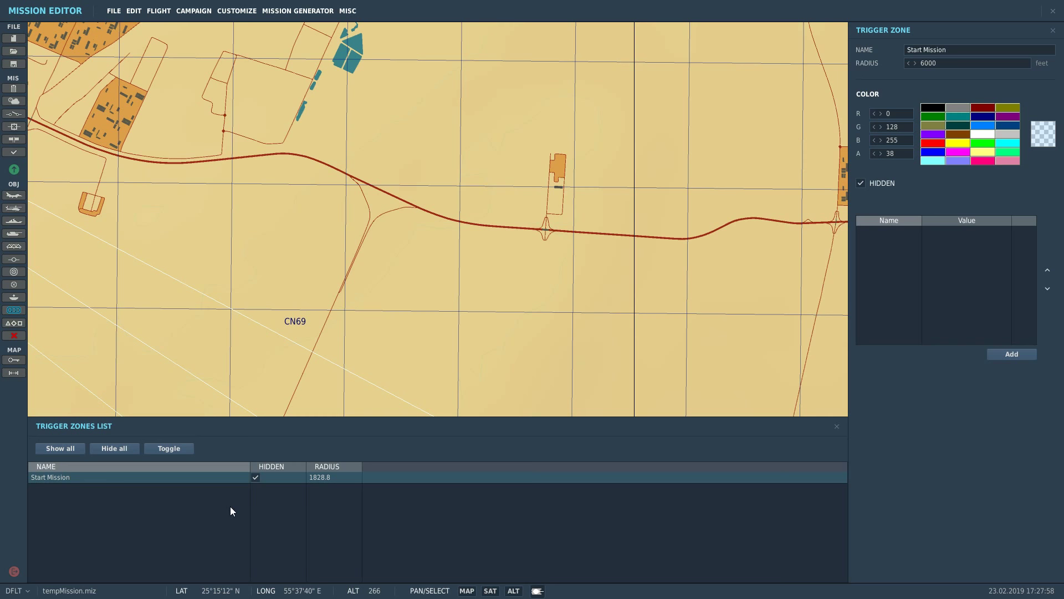
pyautogui.click(255, 478)
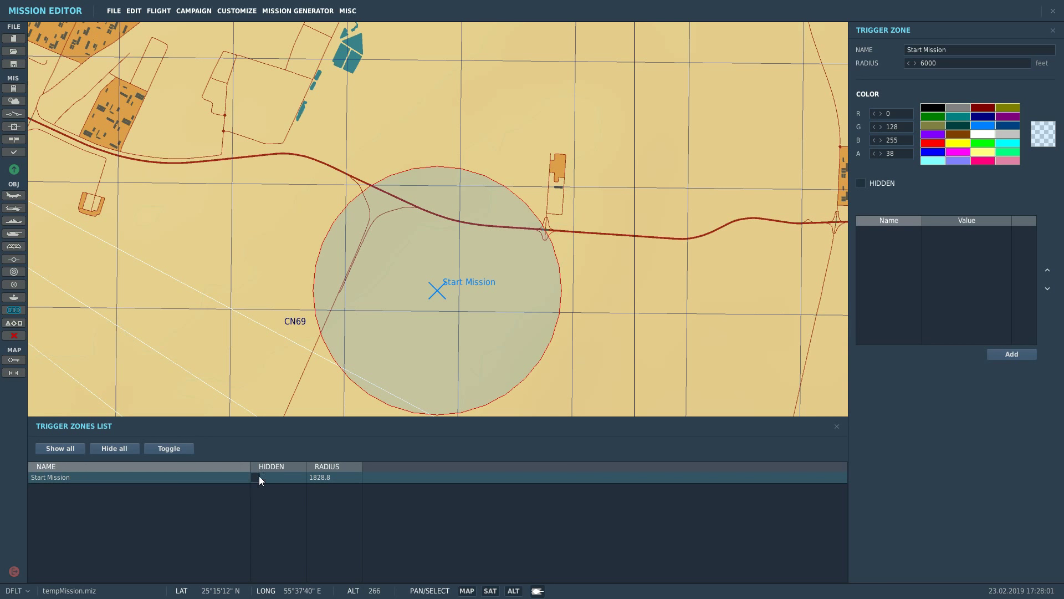
pyautogui.click(837, 426)
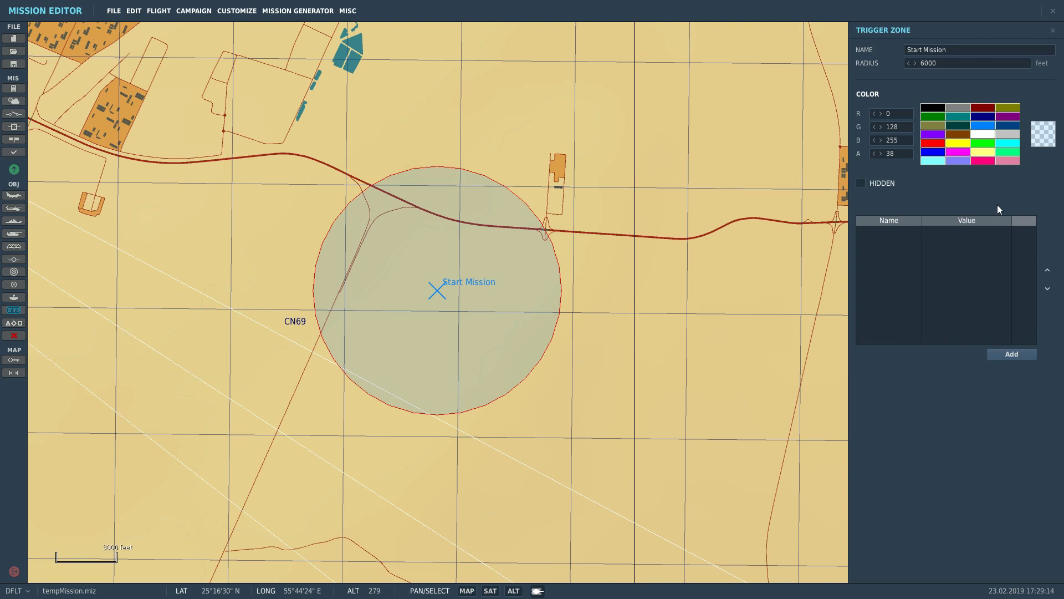
pyautogui.click(1005, 355)
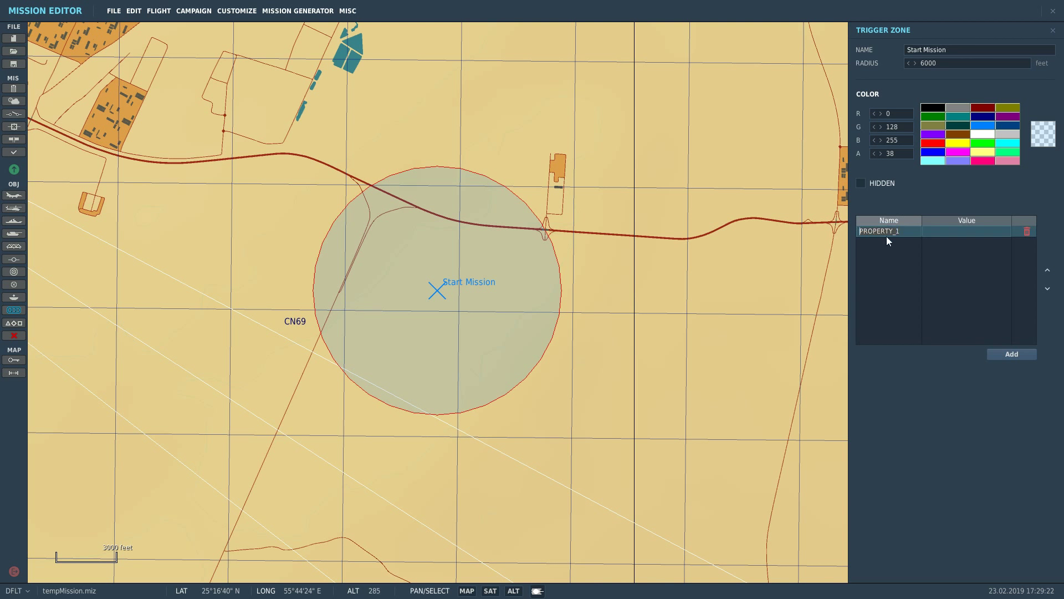
pyautogui.write('Cap V')
pyautogui.write('1')
pyautogui.click(1028, 234)
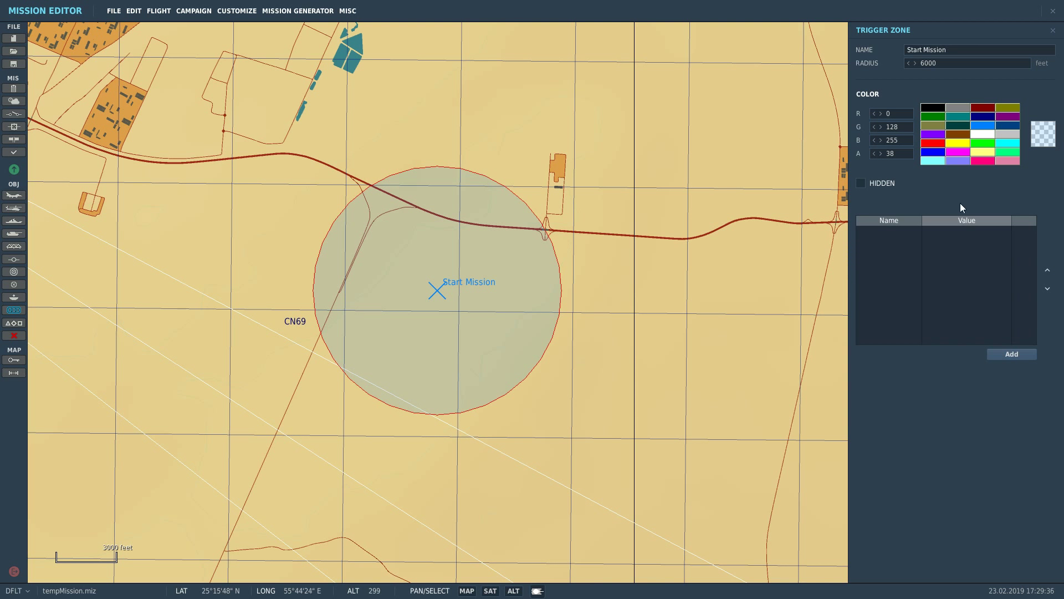
# Step: Close the Trigger Zone panel and view the Start Mission zone east of Sharjah Intl
pyautogui.click(1053, 30)
pyautogui.scroll(-2, 355, 365)
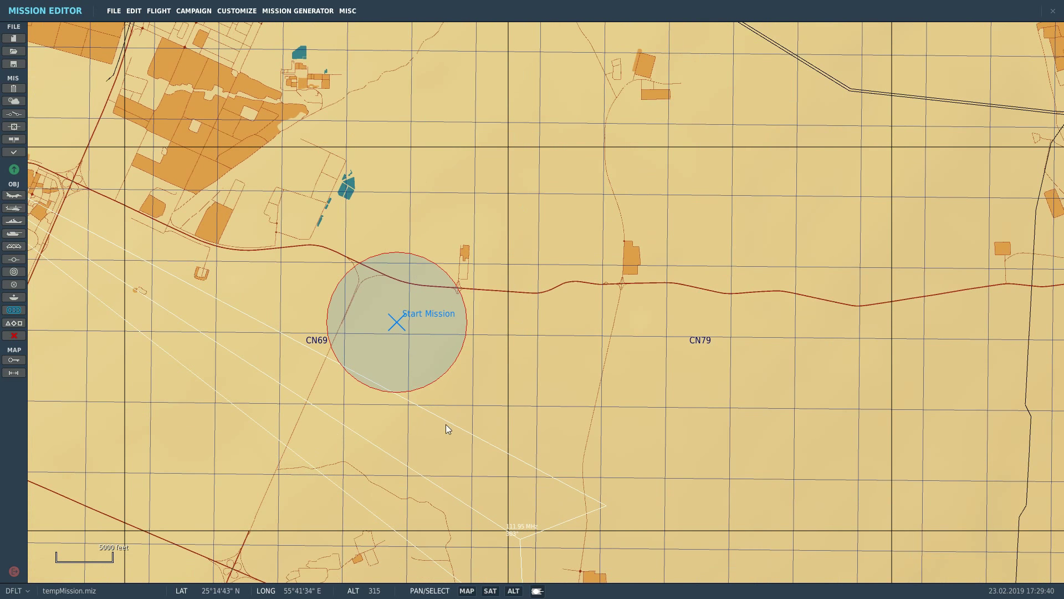
pyautogui.scroll(-1, 499, 384)
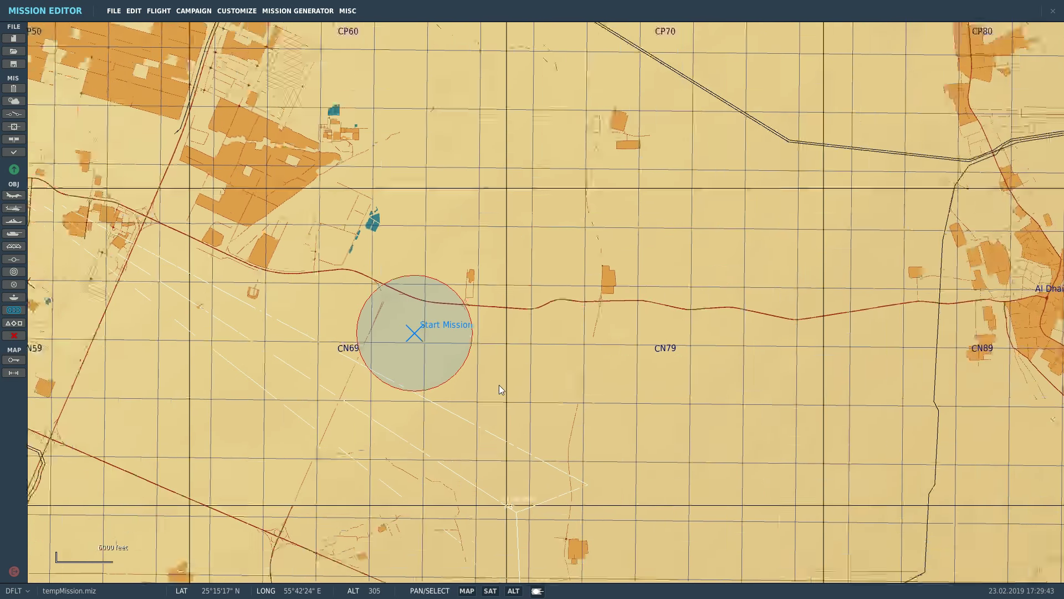
pyautogui.scroll(-10, 499, 384)
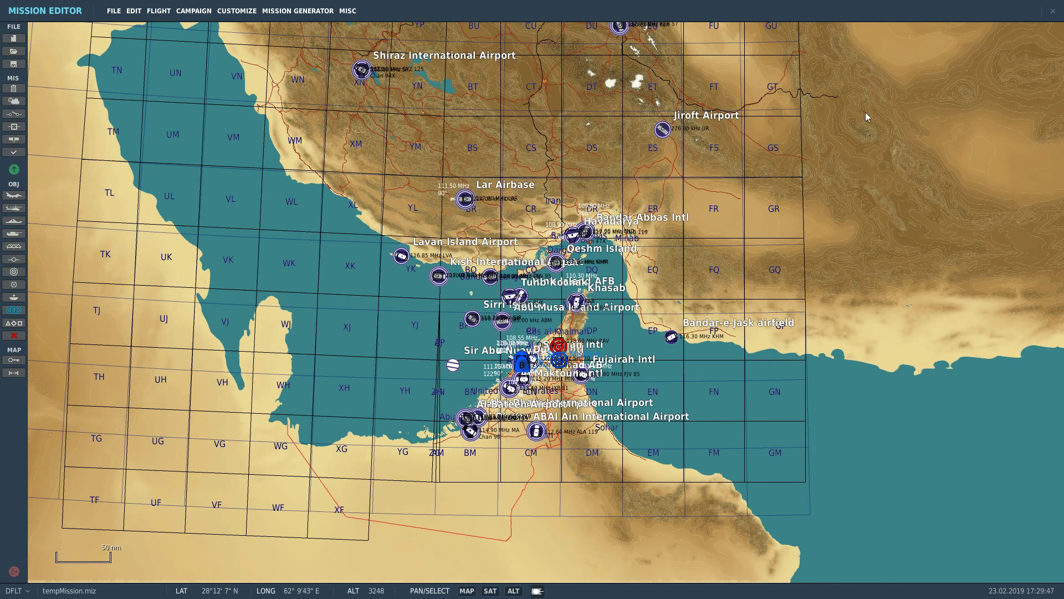
pyautogui.scroll(3, 732, 294)
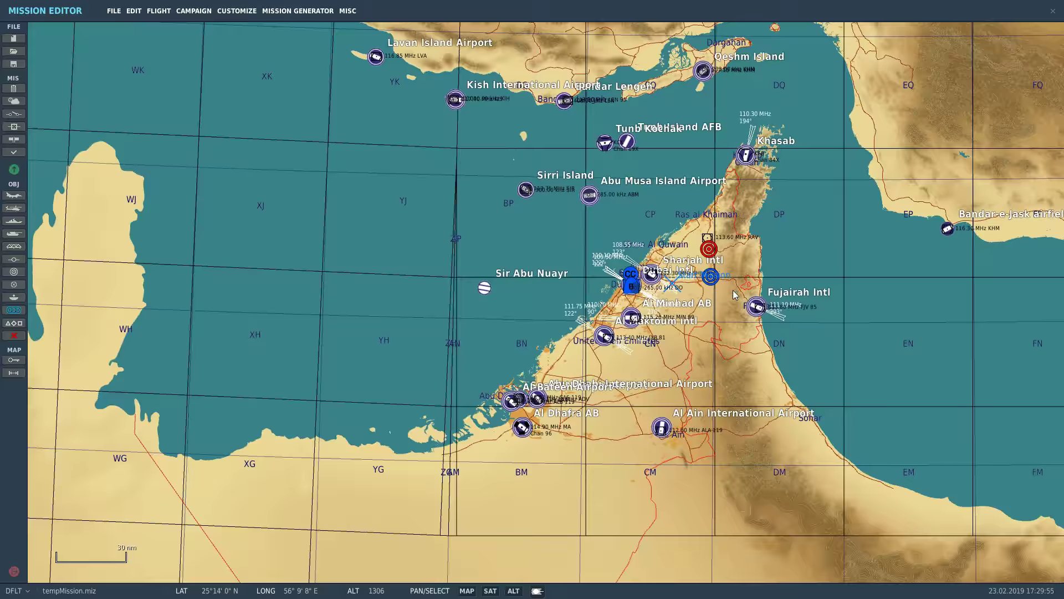
pyautogui.scroll(6, 734, 294)
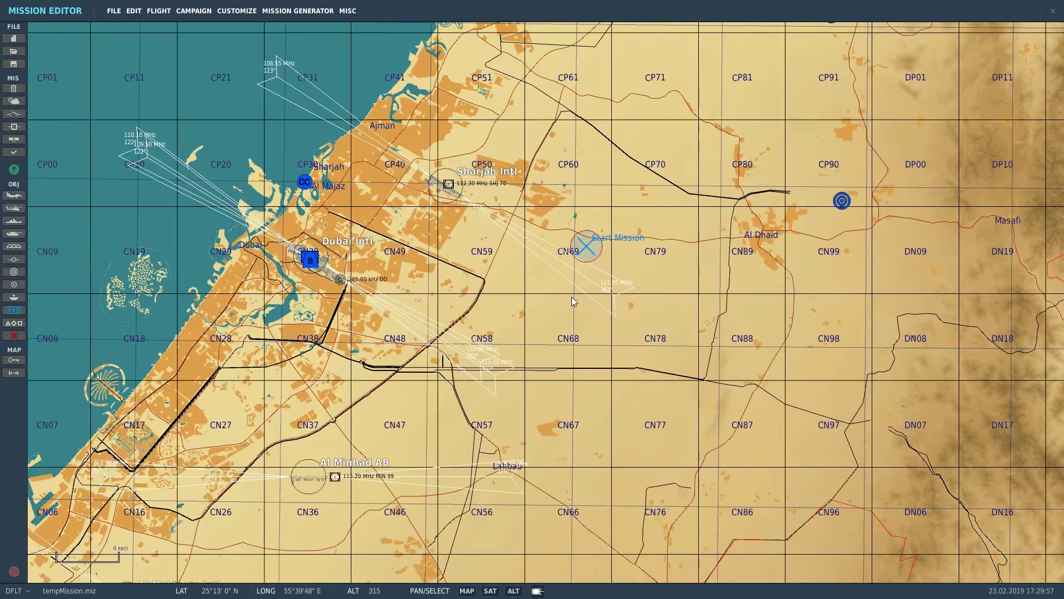